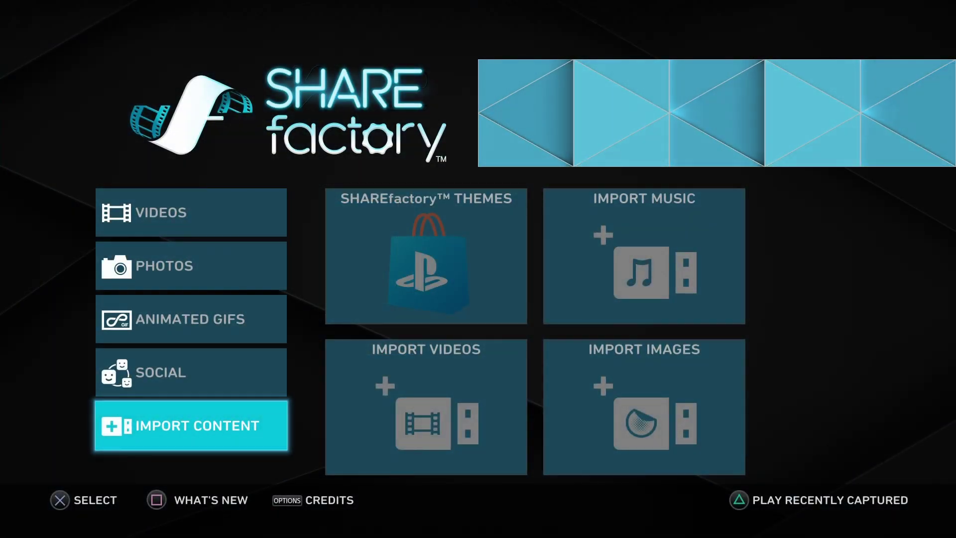
Open the page for importing videos from the import content section.
{"action": "key", "text": "Right"}
{"action": "key", "text": "Down"}
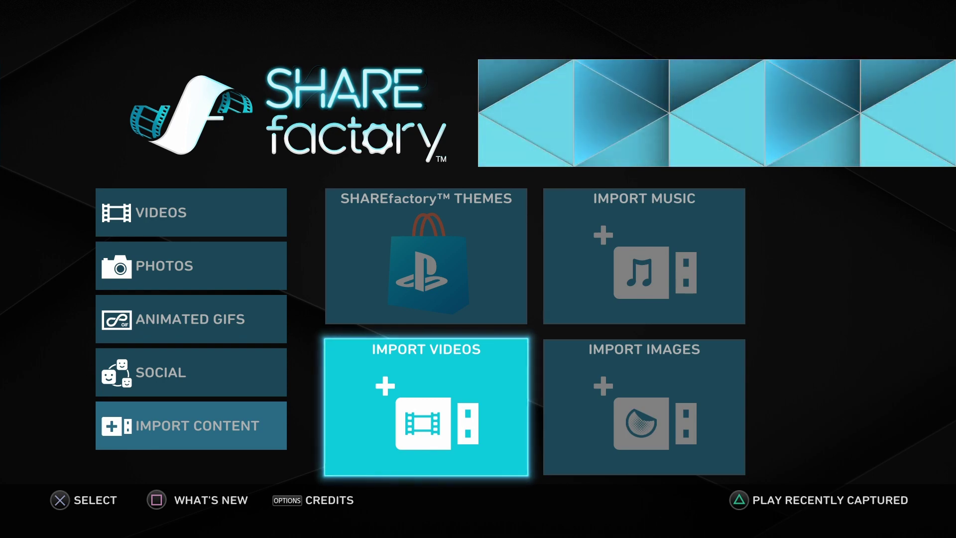
{"action": "key", "text": "Up"}
{"action": "key", "text": "Down"}
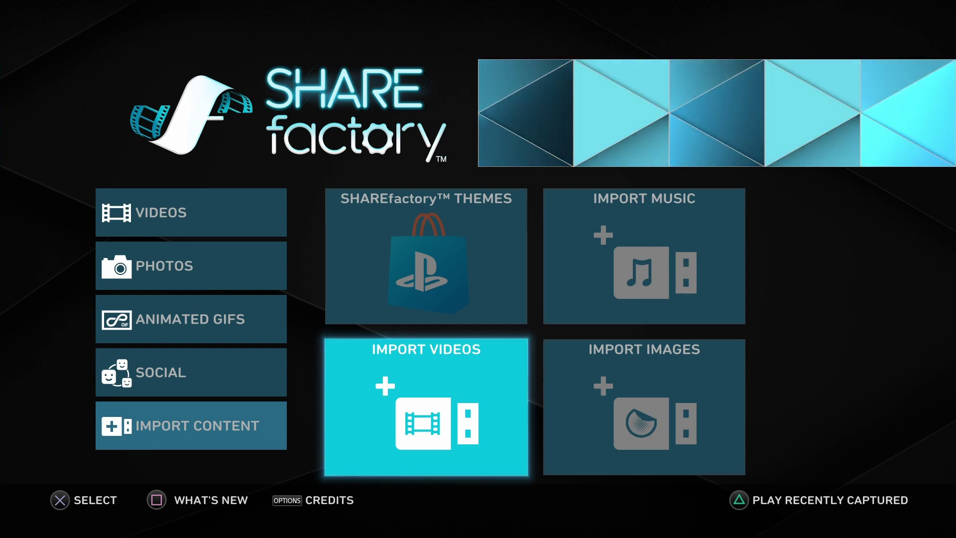
{"action": "key", "text": "Up"}
{"action": "key", "text": "Down"}
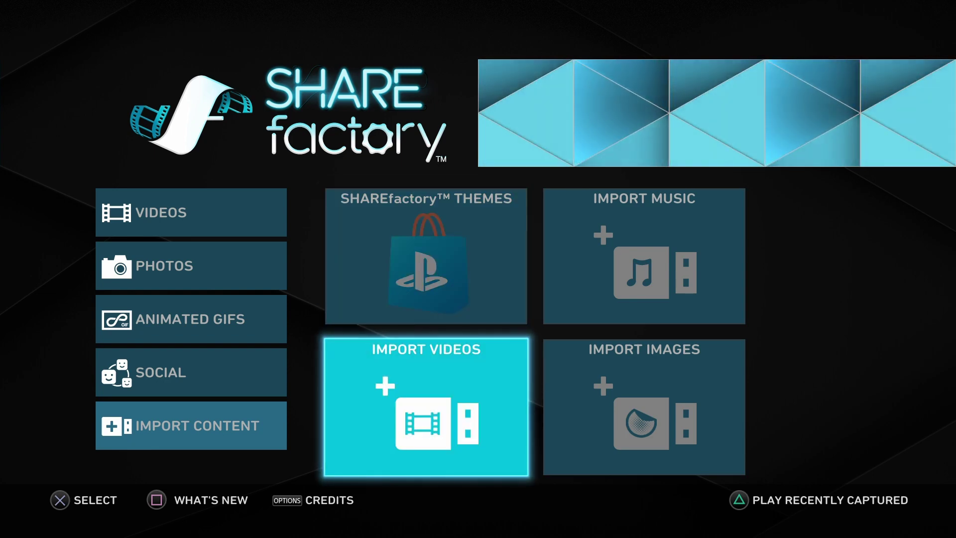
{"action": "key", "text": "Return"}
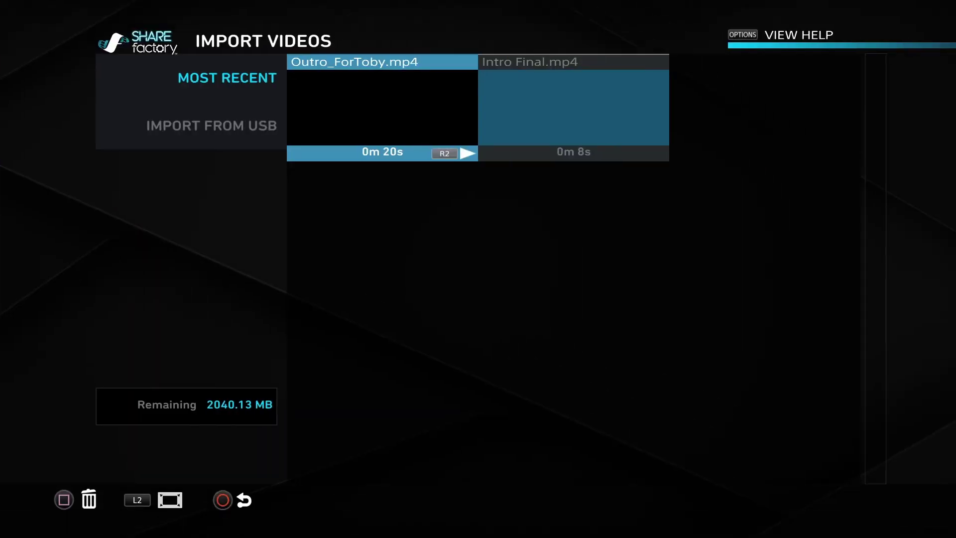
View the videos offered for import from USB and return to the main menu.
{"action": "key", "text": "Left"}
{"action": "key", "text": "Down"}
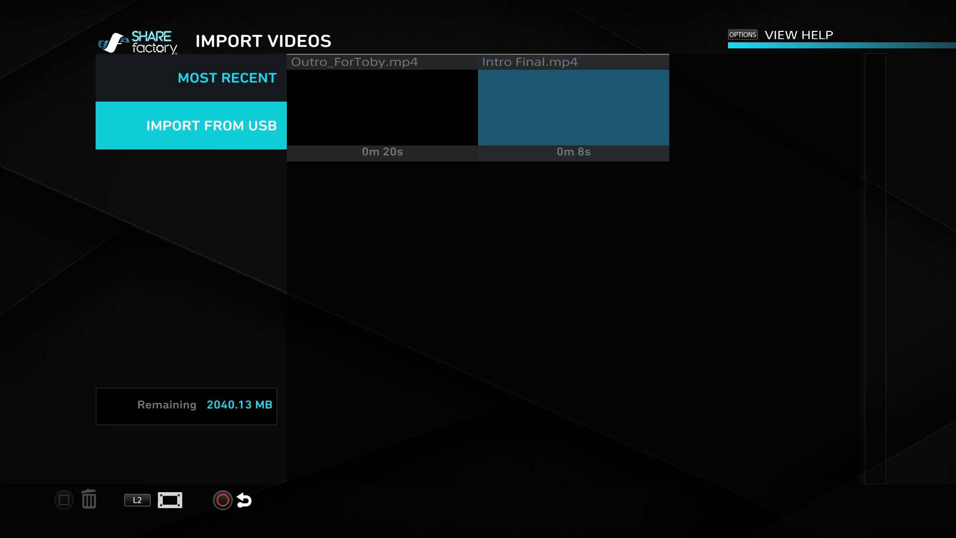
{"action": "key", "text": "Return"}
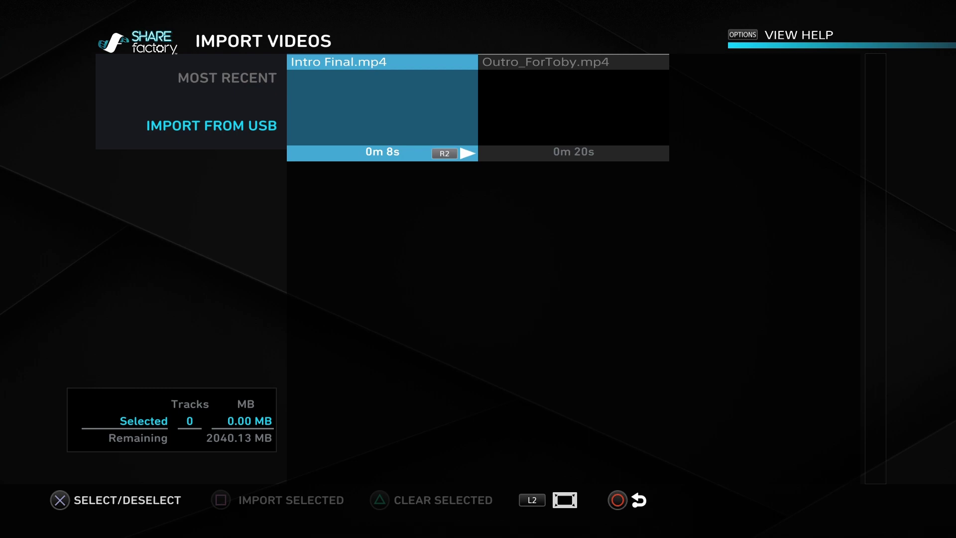
{"action": "key", "text": "Escape"}
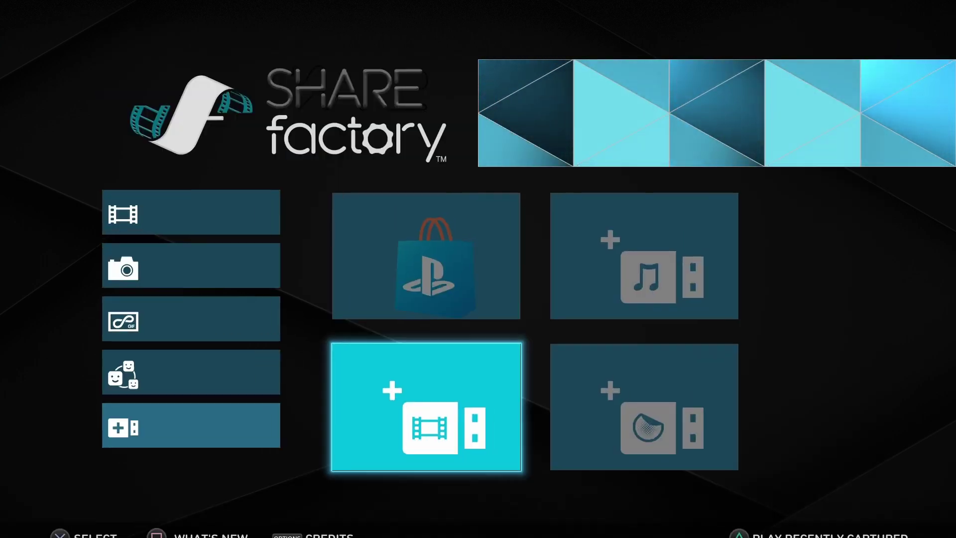
Start a new project in the videos section.
{"action": "key", "text": "Up"}
{"action": "key", "text": "Up"}
{"action": "key", "text": "Up"}
{"action": "key", "text": "Up"}
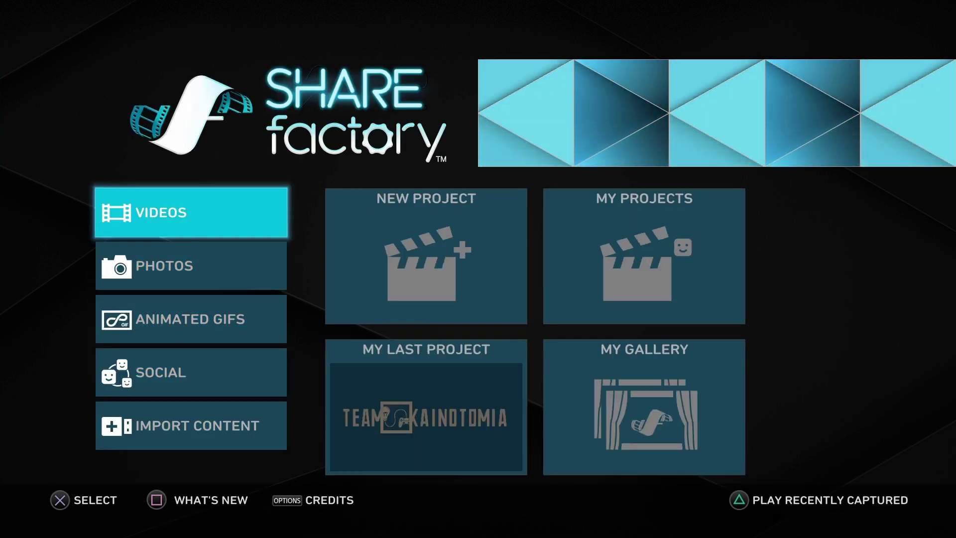
{"action": "key", "text": "Right"}
{"action": "key", "text": "Return"}
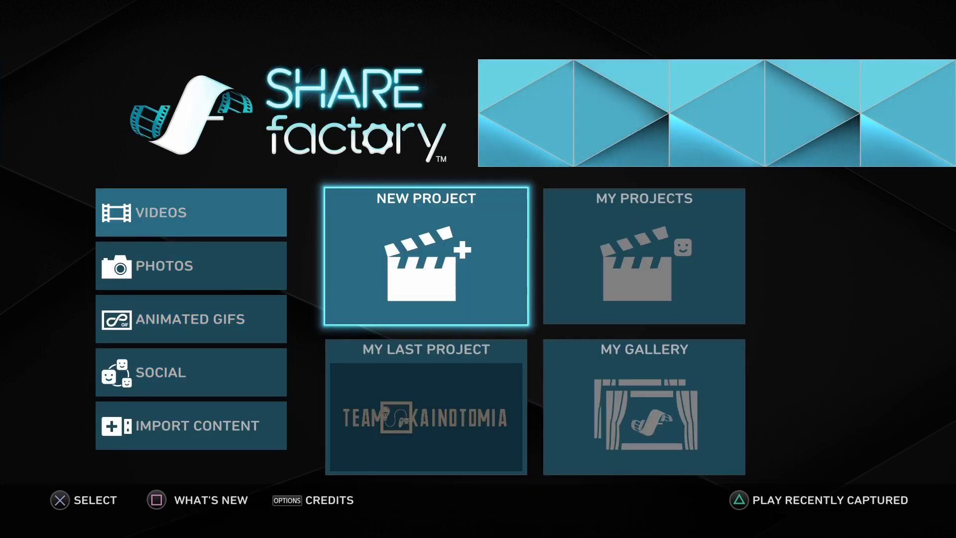
Choose the SHAREfactory Theme for the new project.
{"action": "key", "text": "Left"}
{"action": "key", "text": "Down"}
{"action": "key", "text": "Up"}
{"action": "key", "text": "Up"}
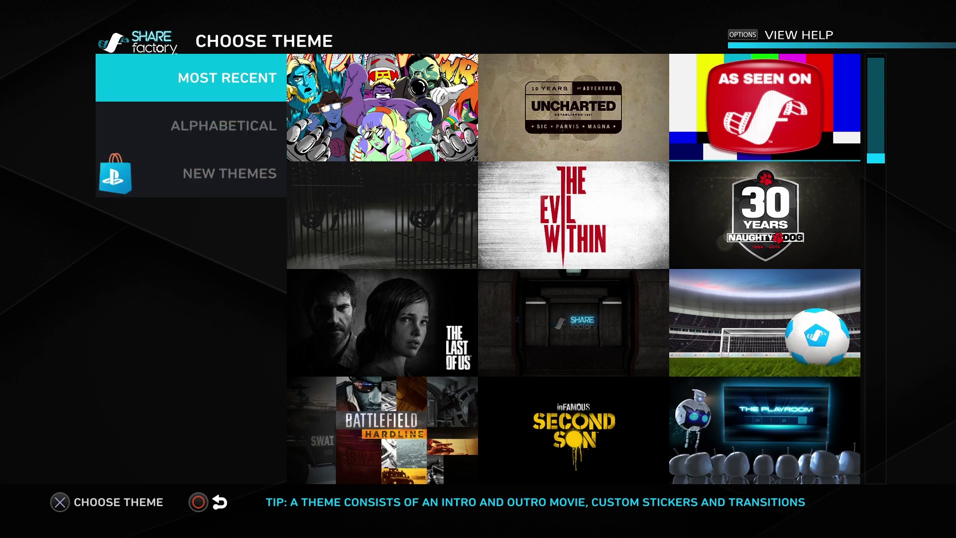
{"action": "key", "text": "Down"}
{"action": "key", "text": "Right"}
{"action": "key", "text": "Down"}
{"action": "key", "text": "Down"}
{"action": "key", "text": "Down"}
{"action": "key", "text": "Down"}
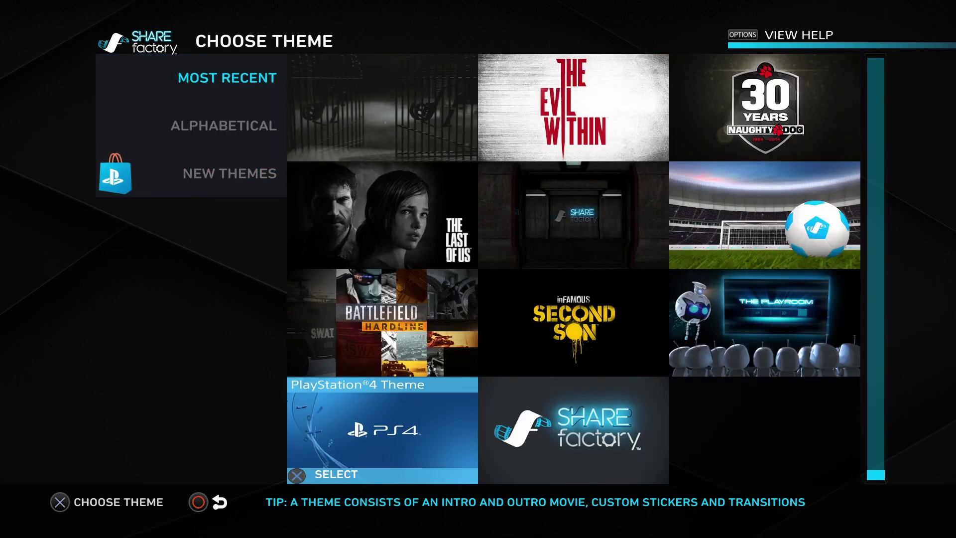
{"action": "key", "text": "Right"}
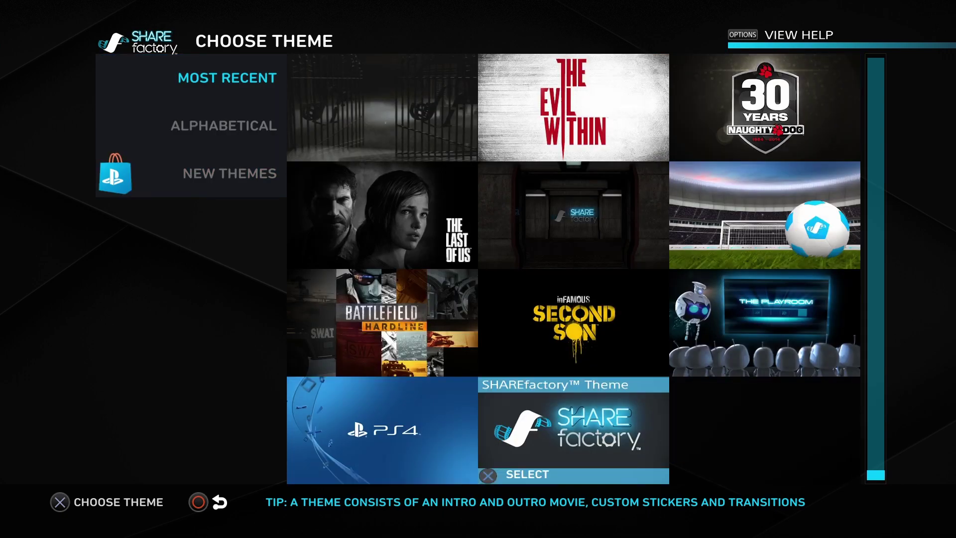
{"action": "key", "text": "Return"}
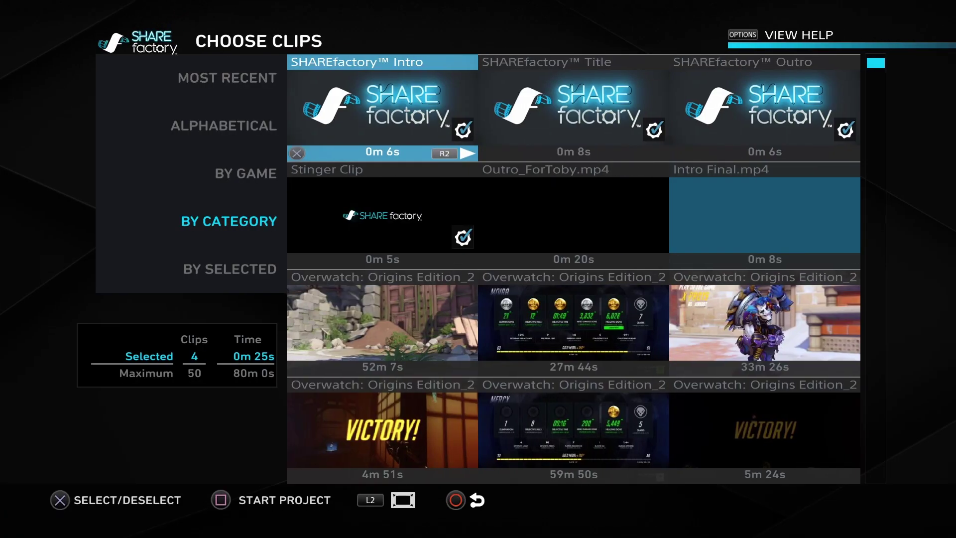
Deselect all the preselected theme clips: SHAREfactory Intro, Title, Outro and the Stinger Clip.
{"action": "key", "text": "Return"}
{"action": "key", "text": "Right"}
{"action": "key", "text": "Right"}
{"action": "key", "text": "Return"}
{"action": "key", "text": "Down"}
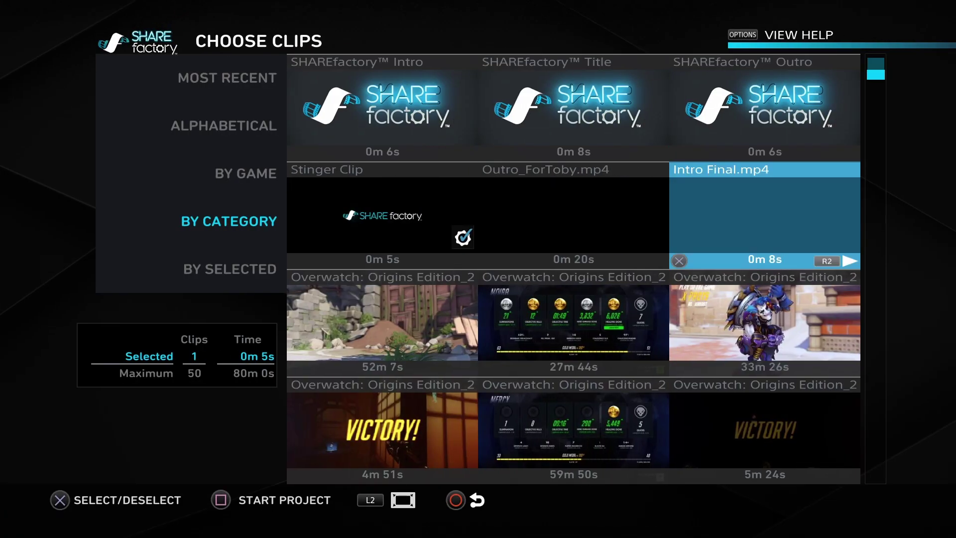
{"action": "key", "text": "Left"}
{"action": "key", "text": "Left"}
{"action": "key", "text": "Return"}
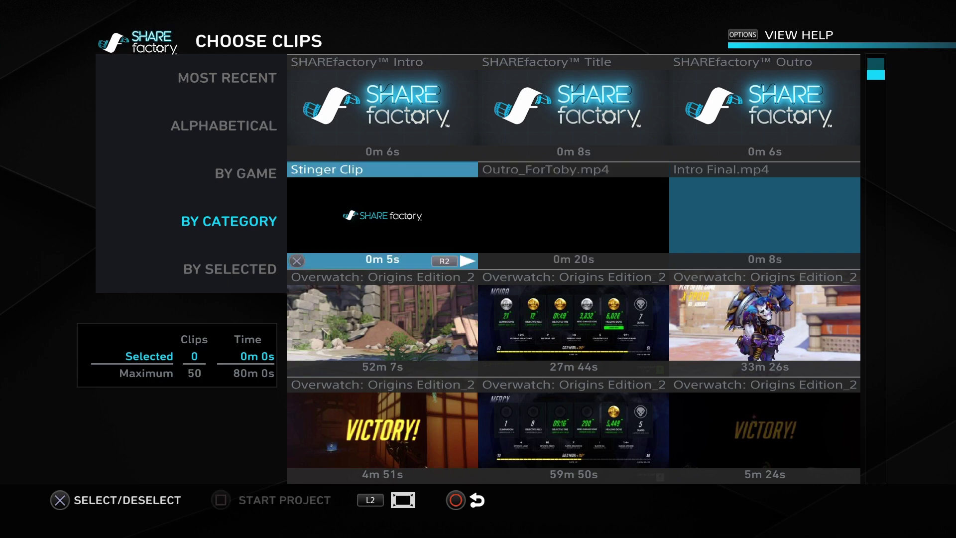
Select Intro Final.mp4 as the first clip and the 4m 51s Overwatch clip as the second.
{"action": "key", "text": "Right"}
{"action": "key", "text": "Right"}
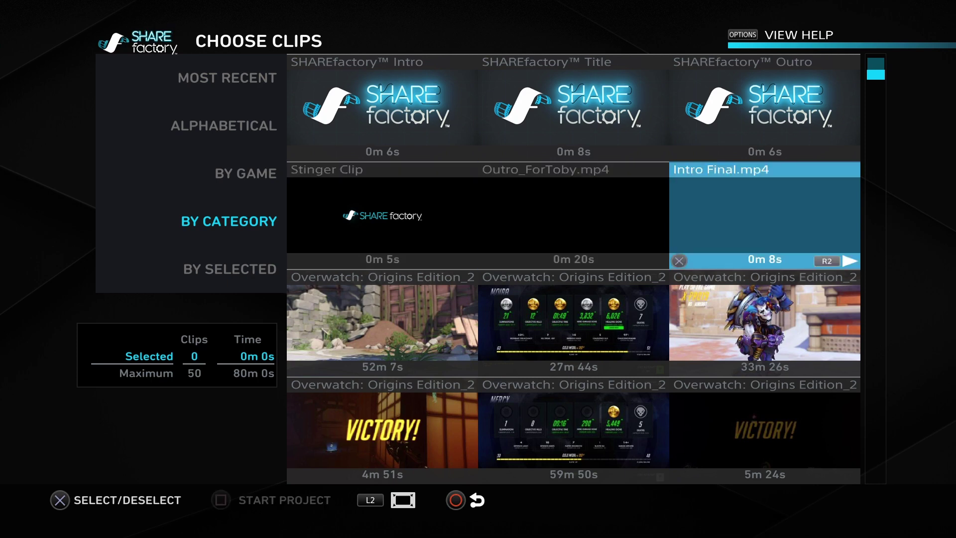
{"action": "key", "text": "Return"}
{"action": "key", "text": "Down"}
{"action": "key", "text": "Left"}
{"action": "key", "text": "Left"}
{"action": "key", "text": "Down"}
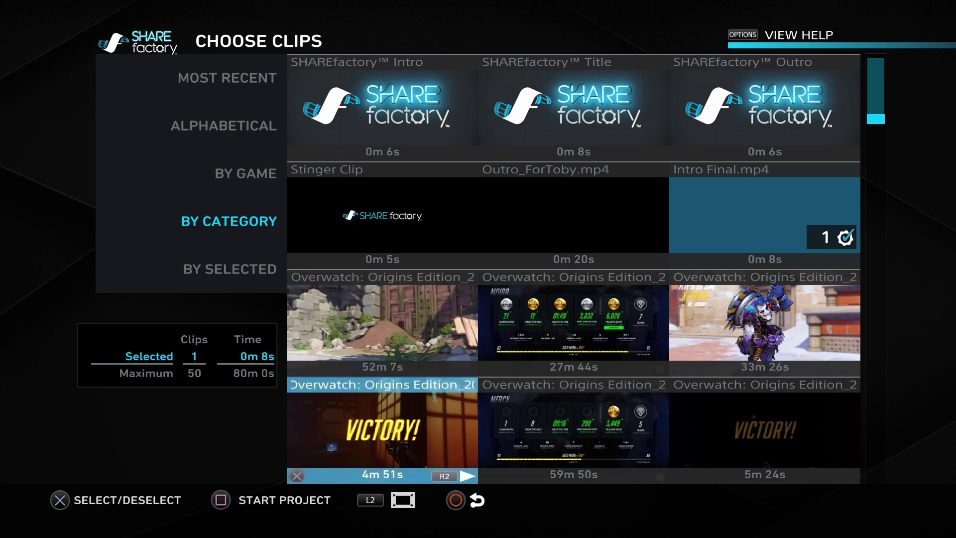
{"action": "key", "text": "Return"}
Select Outro_ForToby.mp4 as the third clip of the project.
{"action": "key", "text": "Up"}
{"action": "key", "text": "Right"}
{"action": "key", "text": "Up"}
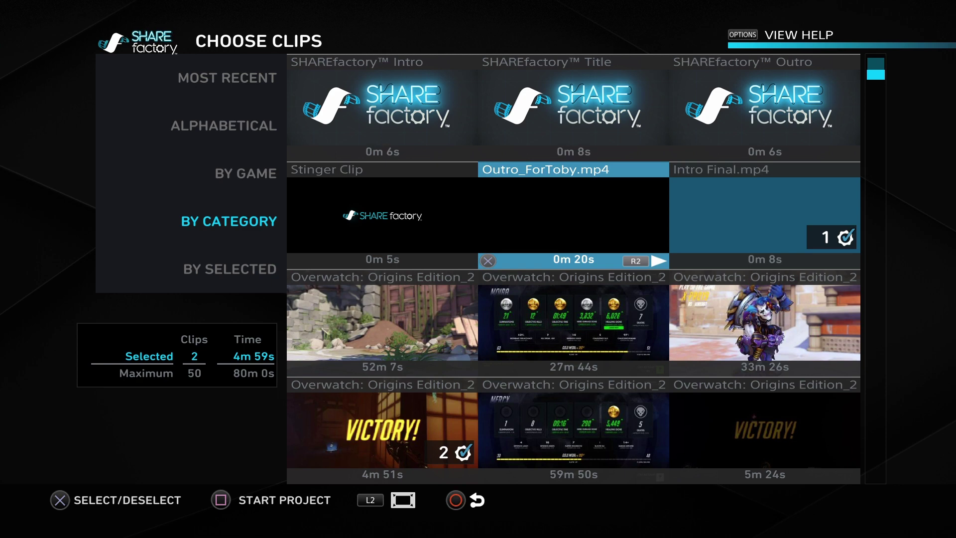
{"action": "key", "text": "Return"}
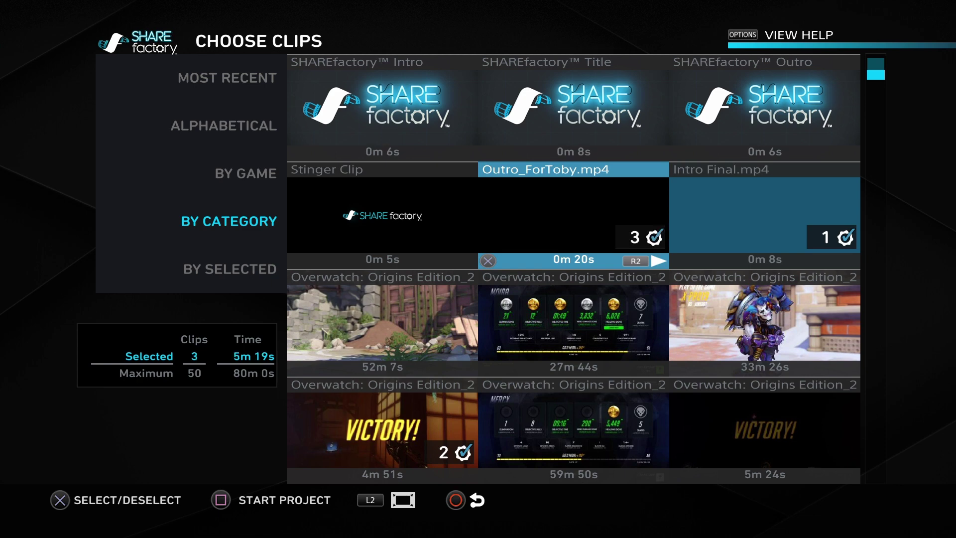
Start the project with the selected clips and rename it TUTORIAL.
{"action": "key", "text": "s"}
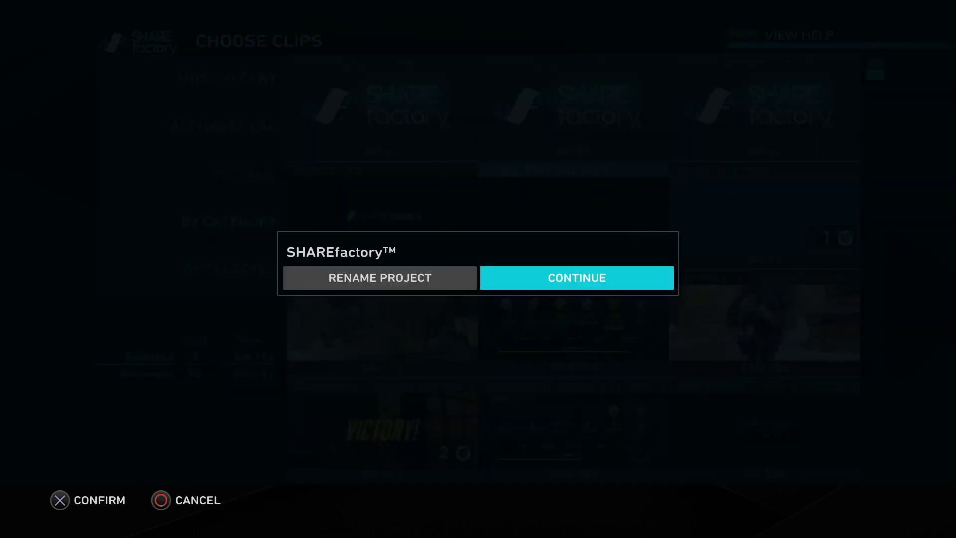
{"action": "key", "text": "Left"}
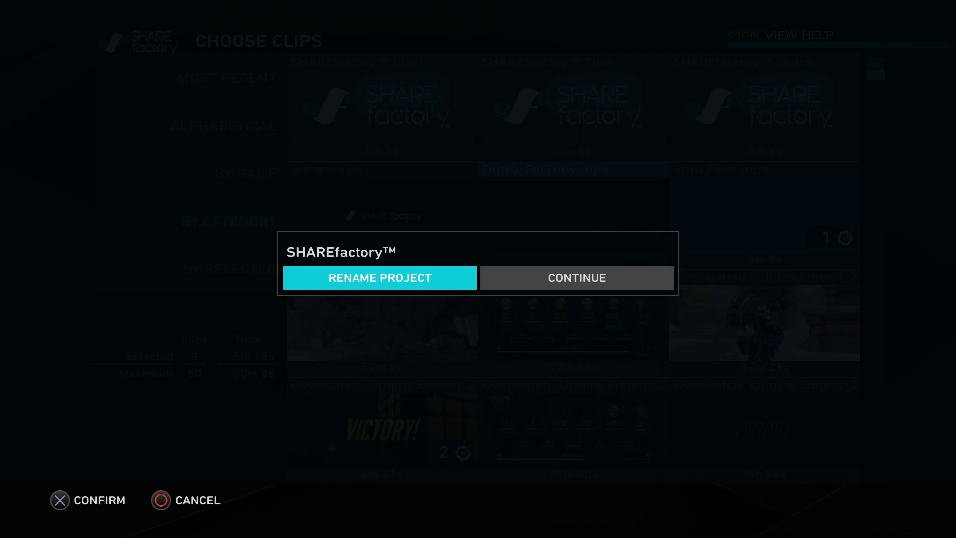
{"action": "key", "text": "Right"}
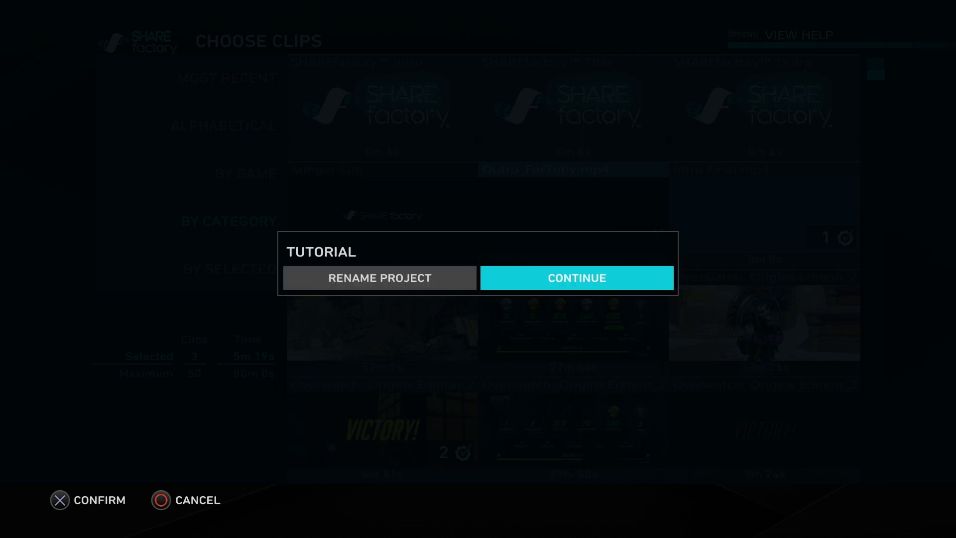
{"action": "key", "text": "Return"}
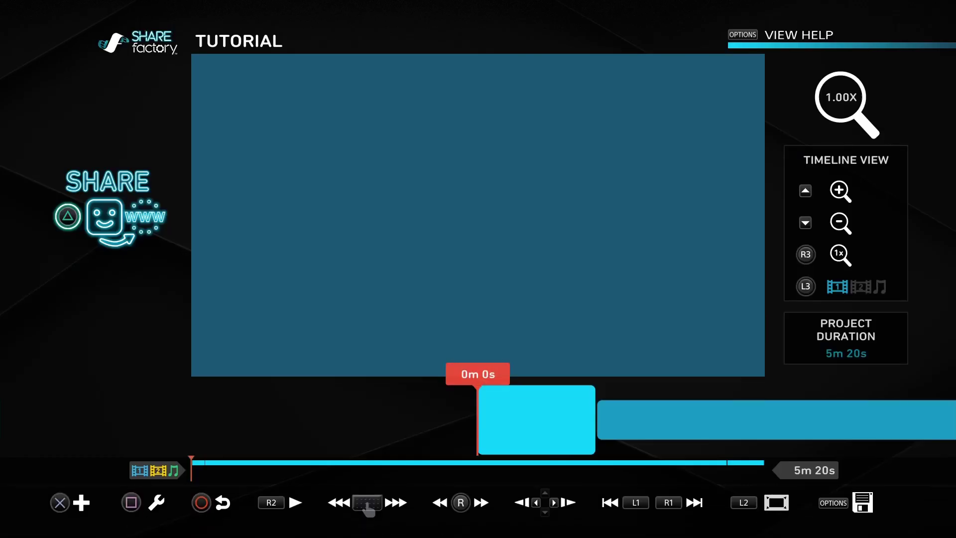
Place the playhead at 0m 25s within the Overwatch clip and open that clip for trimming.
{"action": "key", "text": "Right"}
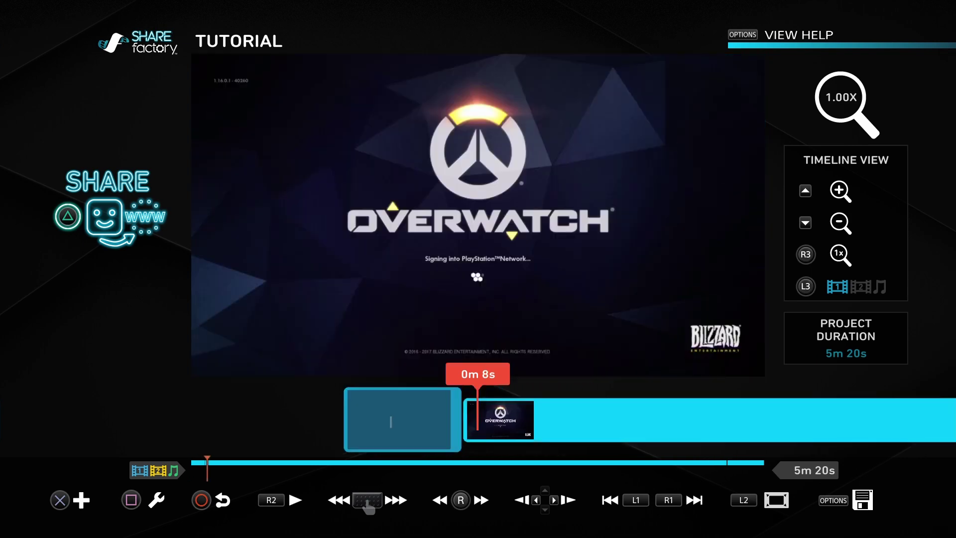
{"action": "key", "text": "Right"}
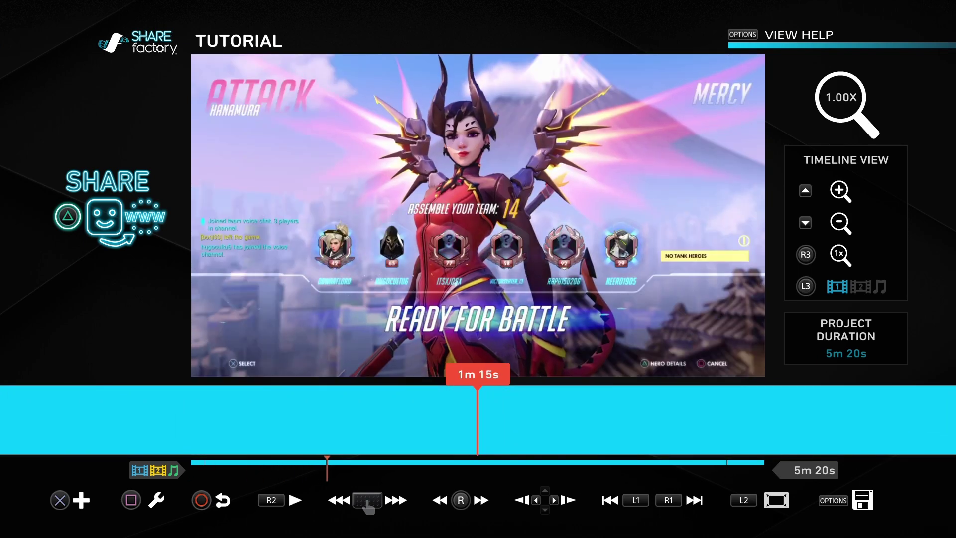
{"action": "key", "text": "Left"}
{"action": "key", "text": "Left"}
{"action": "key", "text": "Left"}
{"action": "key", "text": "Left"}
{"action": "key", "text": "Left"}
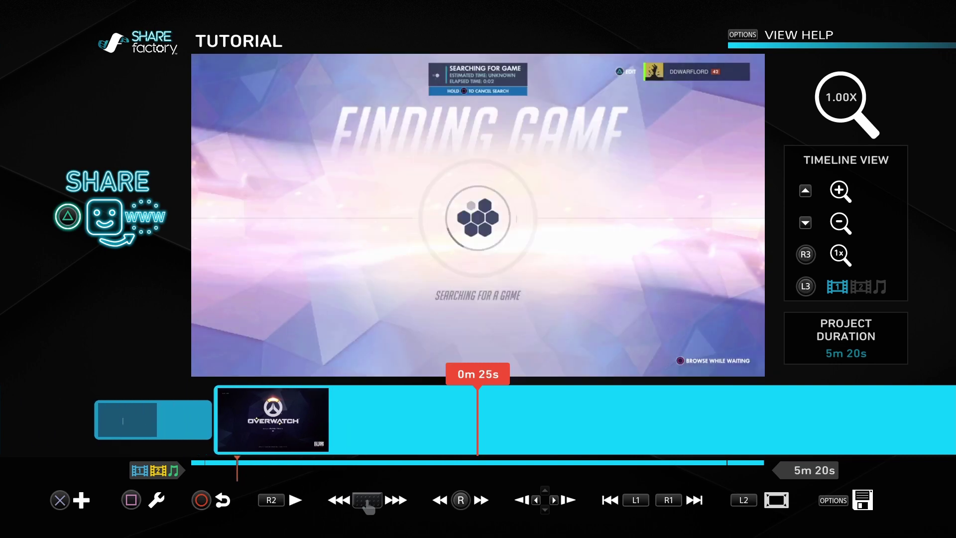
{"action": "key", "text": "Return"}
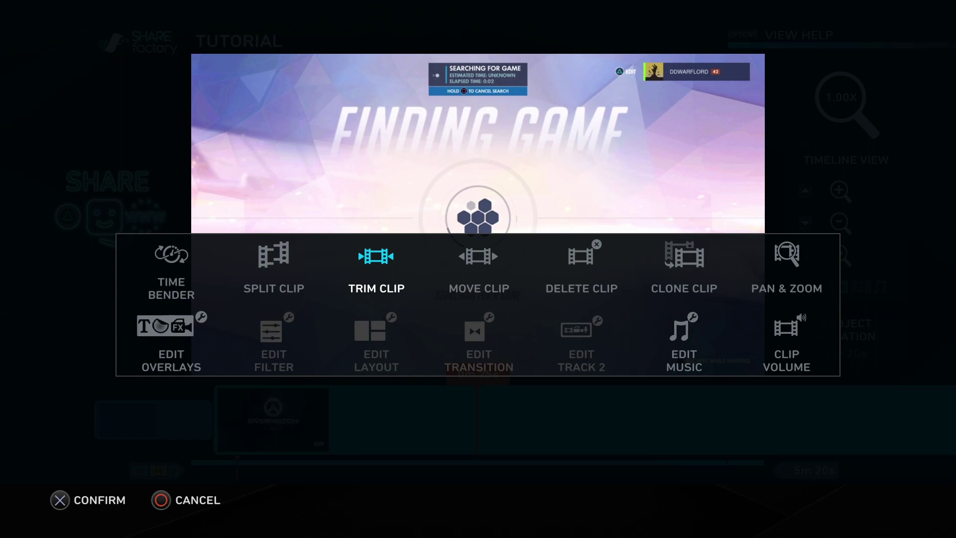
{"action": "key", "text": "Return"}
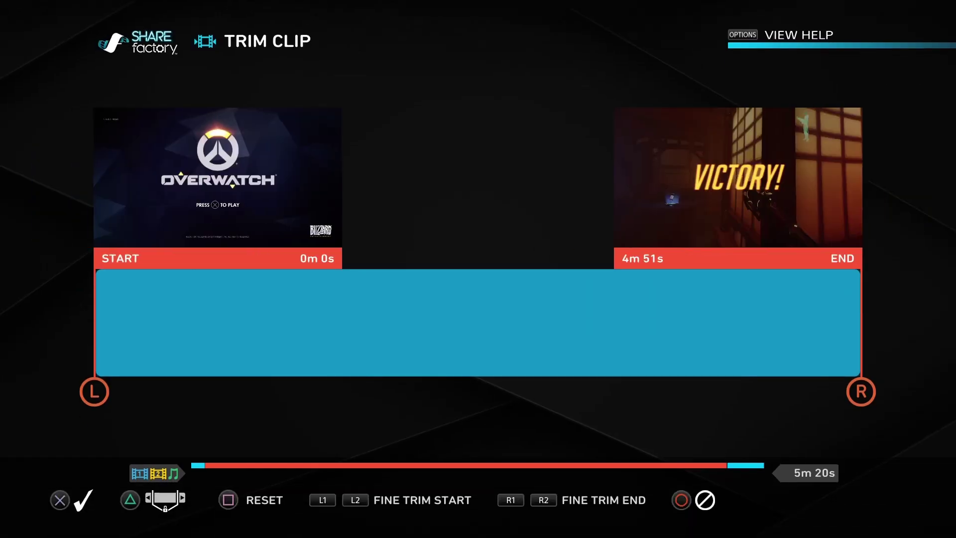
Trim the beginning of the Overwatch clip so that it starts at 1m 12s, and apply the trim.
{"action": "key", "text": "Right"}
{"action": "key", "text": "Right"}
{"action": "key", "text": "Right"}
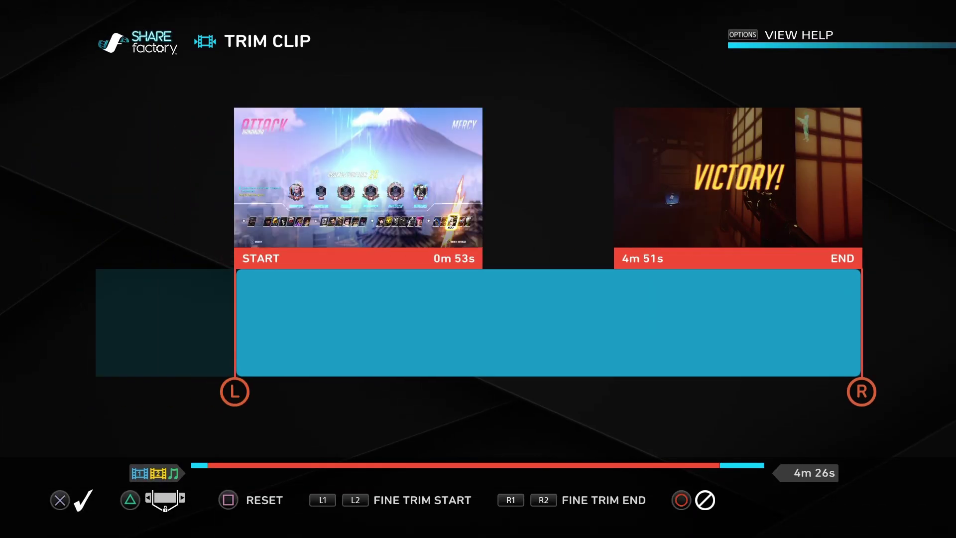
{"action": "key", "text": "Right"}
{"action": "key", "text": "Right"}
{"action": "key", "text": "Right"}
{"action": "key", "text": "Right"}
{"action": "key", "text": "Right"}
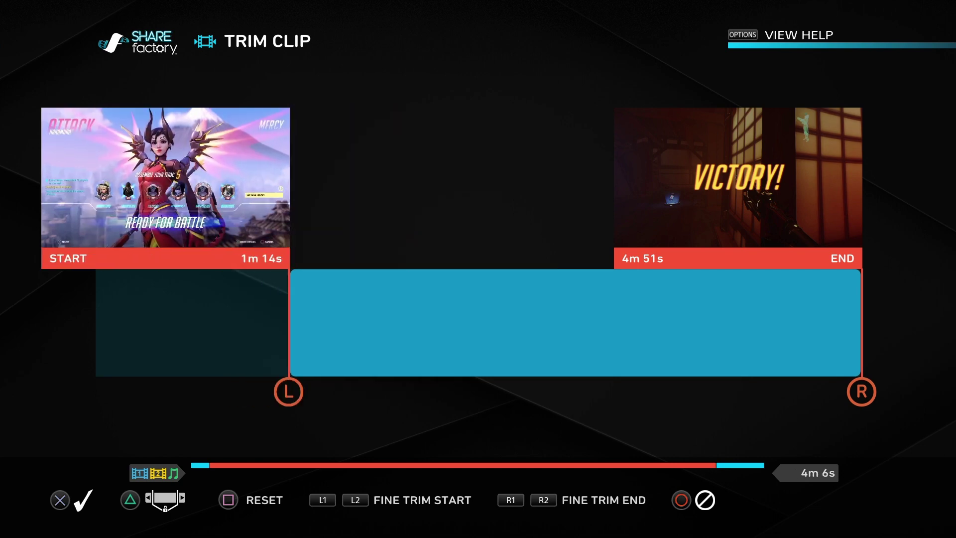
{"action": "key", "text": "Left"}
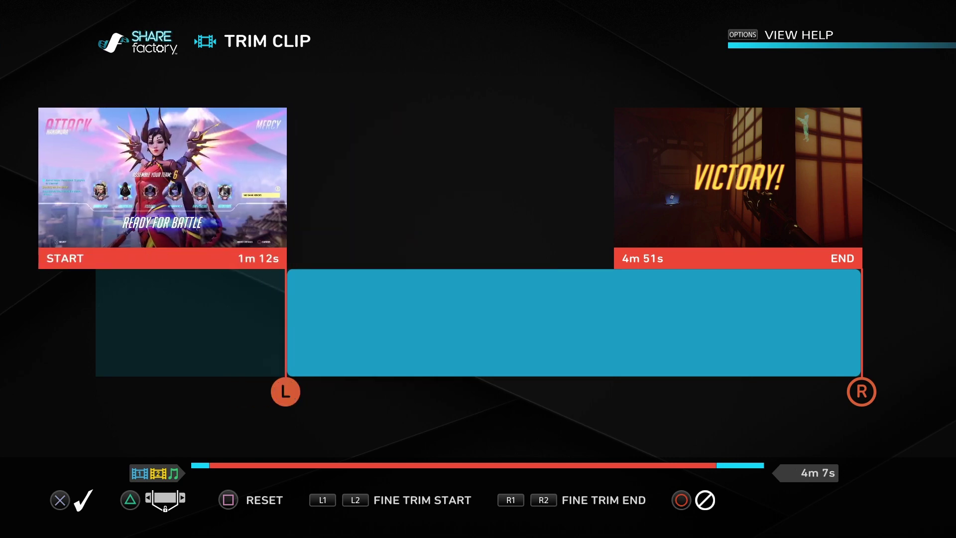
{"action": "key", "text": "Right"}
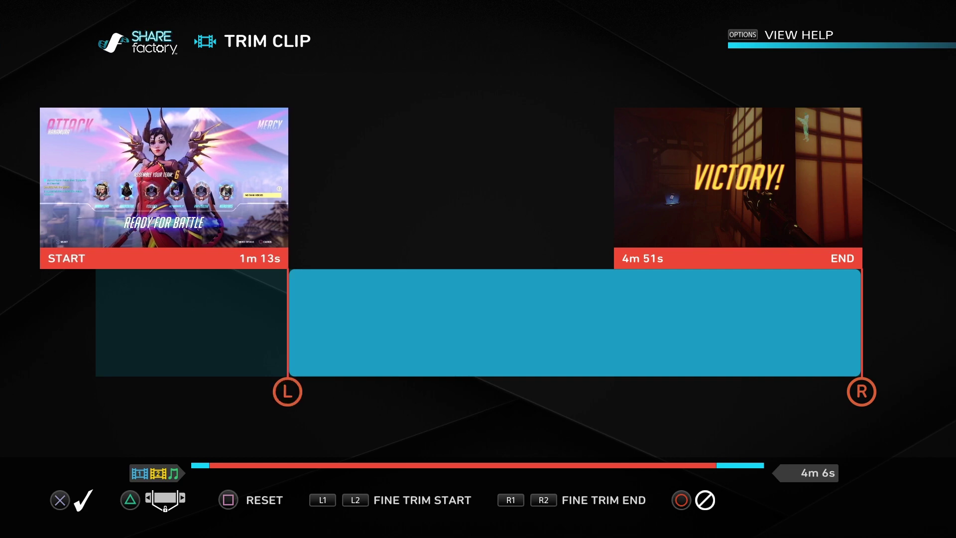
{"action": "key", "text": "Left"}
{"action": "key", "text": "Left"}
{"action": "key", "text": "Left"}
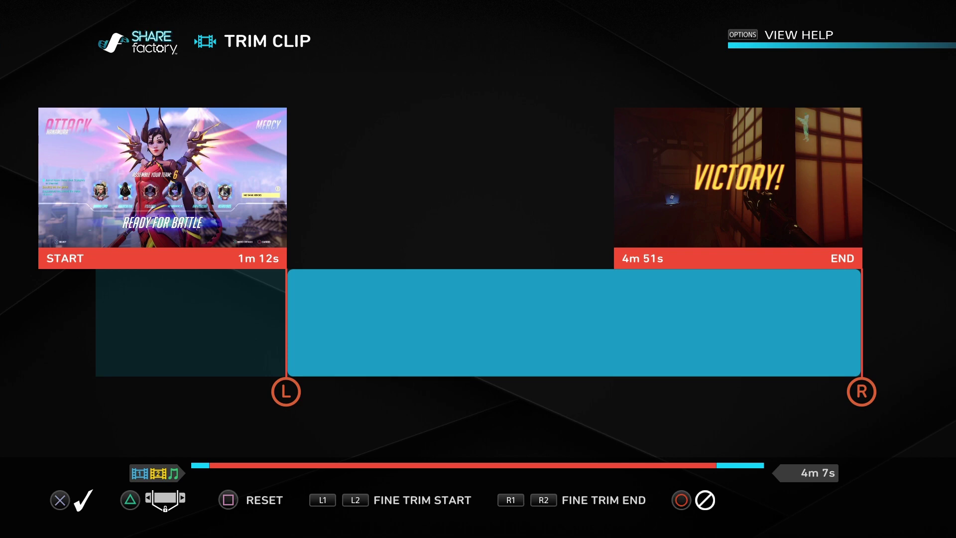
{"action": "key", "text": "Return"}
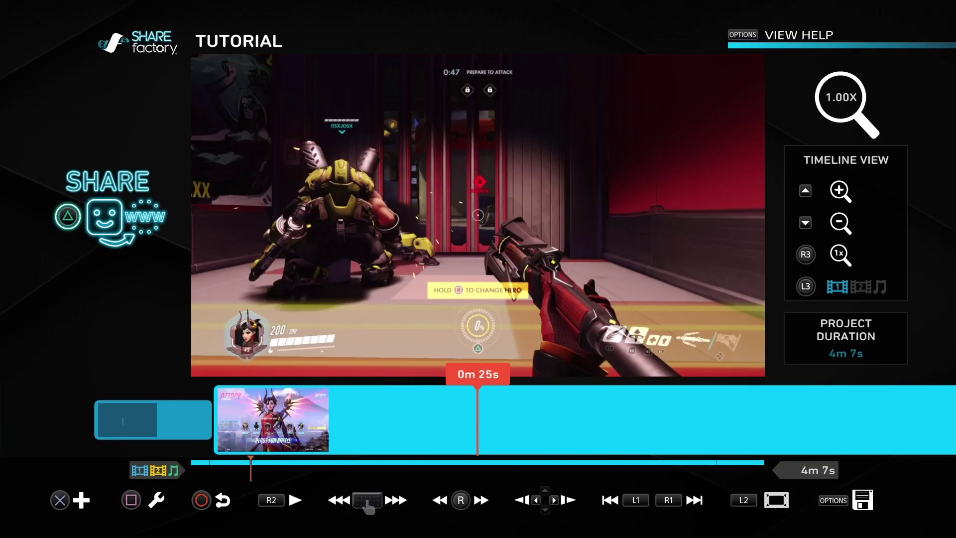
Place the playhead at 0m 5s within the intro clip.
{"action": "key", "text": "Left"}
{"action": "key", "text": "Right"}
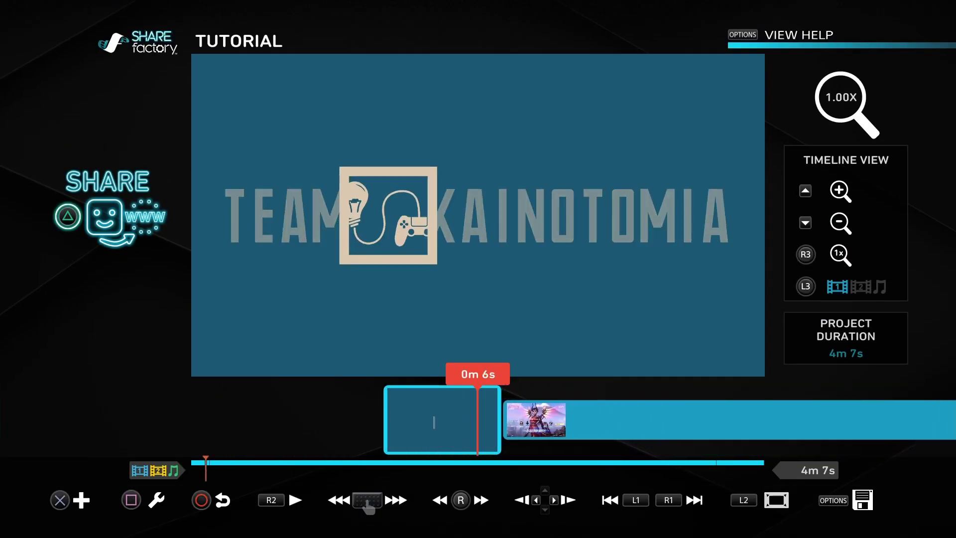
{"action": "key", "text": "Right"}
{"action": "key", "text": "Left"}
{"action": "key", "text": "Right"}
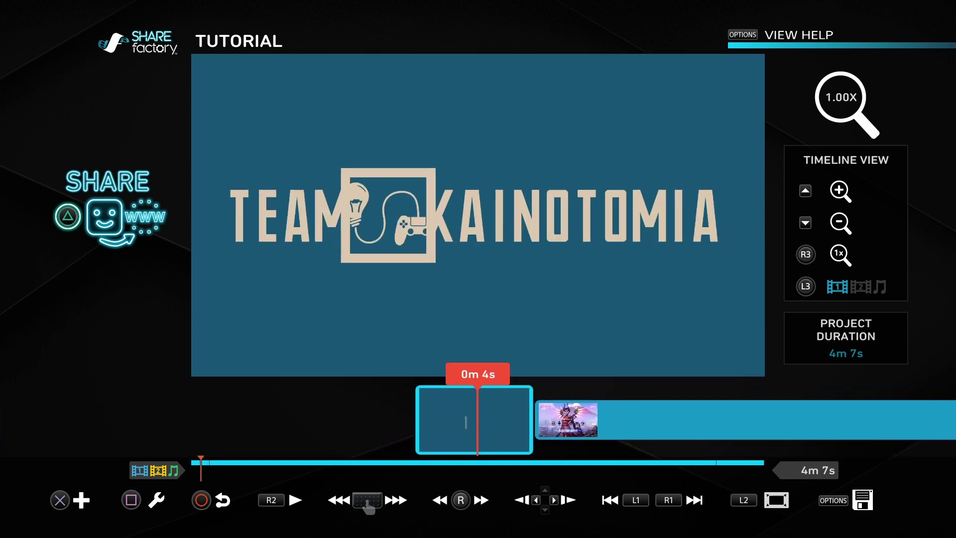
{"action": "key", "text": "Right"}
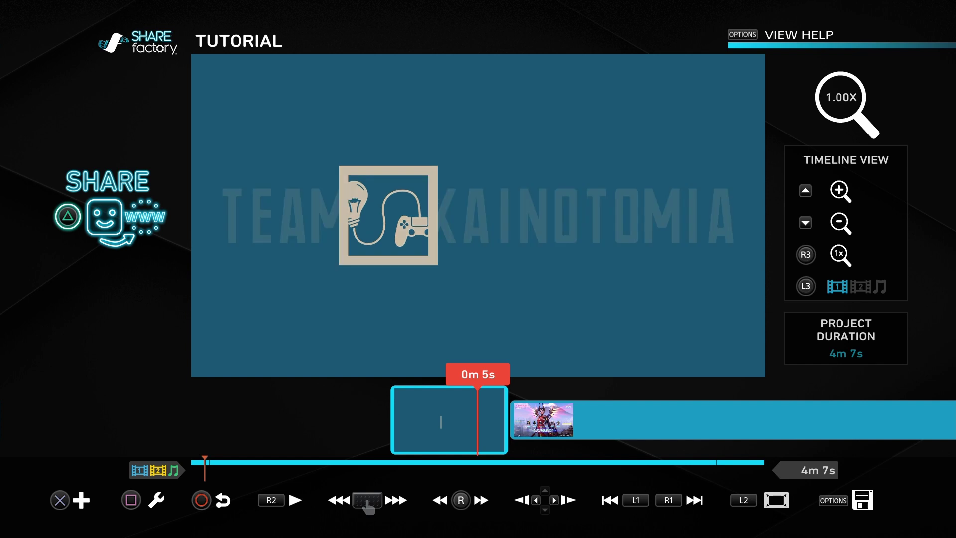
Start adding a transition from the intro clip to the Overwatch clip.
{"action": "key", "text": "Return"}
{"action": "key", "text": "Right"}
{"action": "key", "text": "Right"}
{"action": "key", "text": "Down"}
{"action": "key", "text": "Right"}
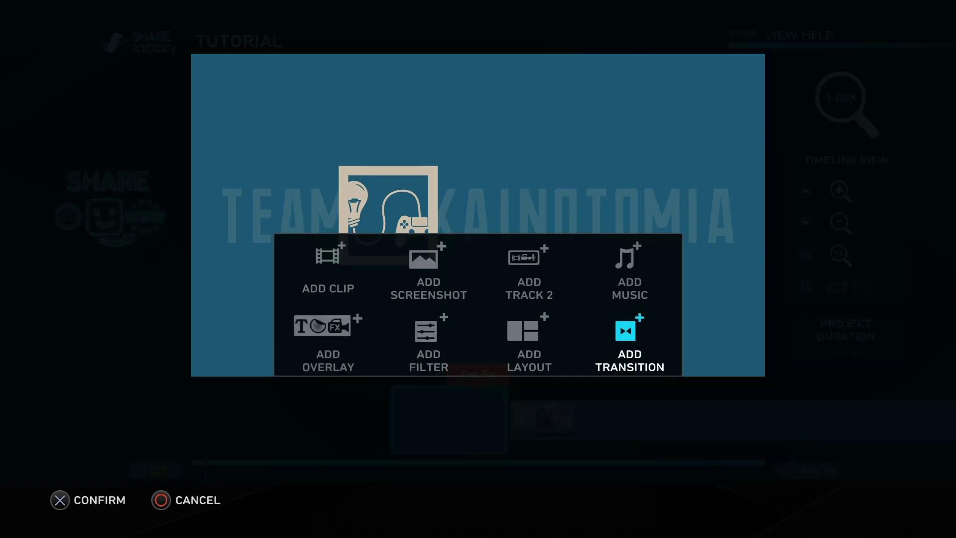
{"action": "key", "text": "Return"}
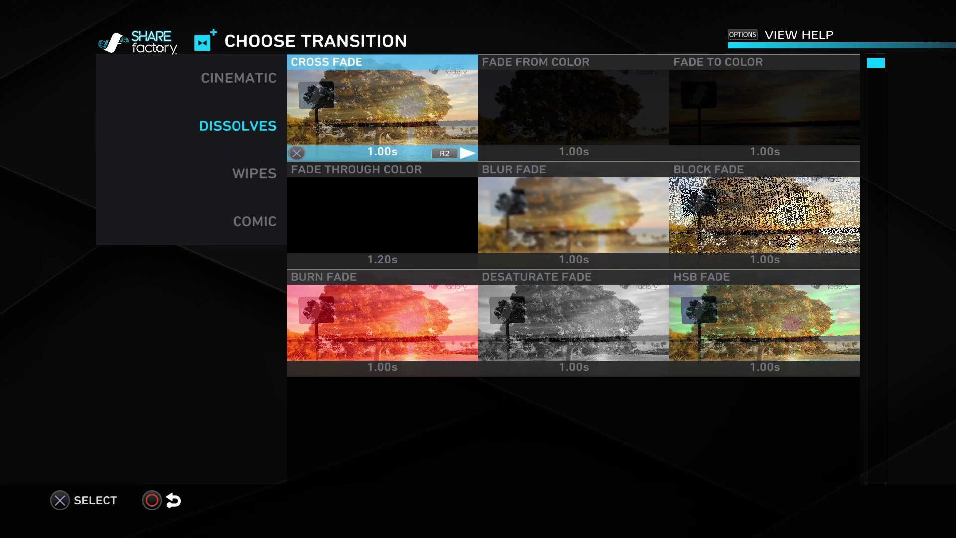
Look through the Cinematic transitions and apply the 1.00s Cross Fade from the Dissolves to the intro clip.
{"action": "key", "text": "Left"}
{"action": "key", "text": "Up"}
{"action": "key", "text": "Right"}
{"action": "key", "text": "Right"}
{"action": "key", "text": "Left"}
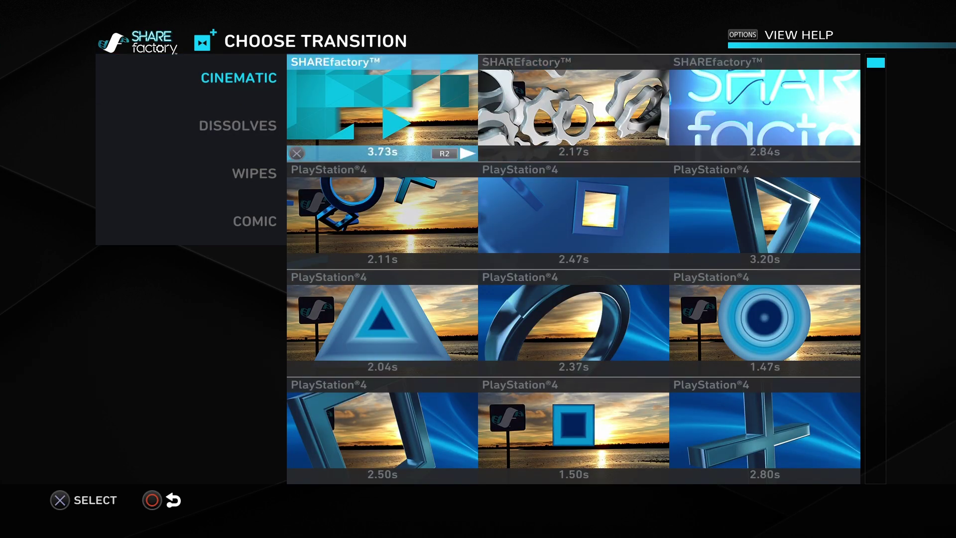
{"action": "key", "text": "Down"}
{"action": "key", "text": "Left"}
{"action": "key", "text": "Down"}
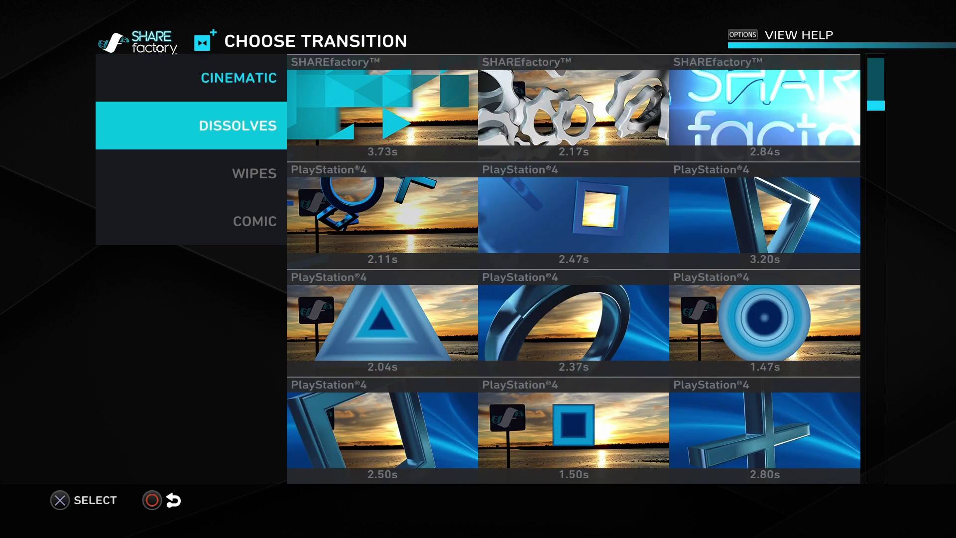
{"action": "key", "text": "Right"}
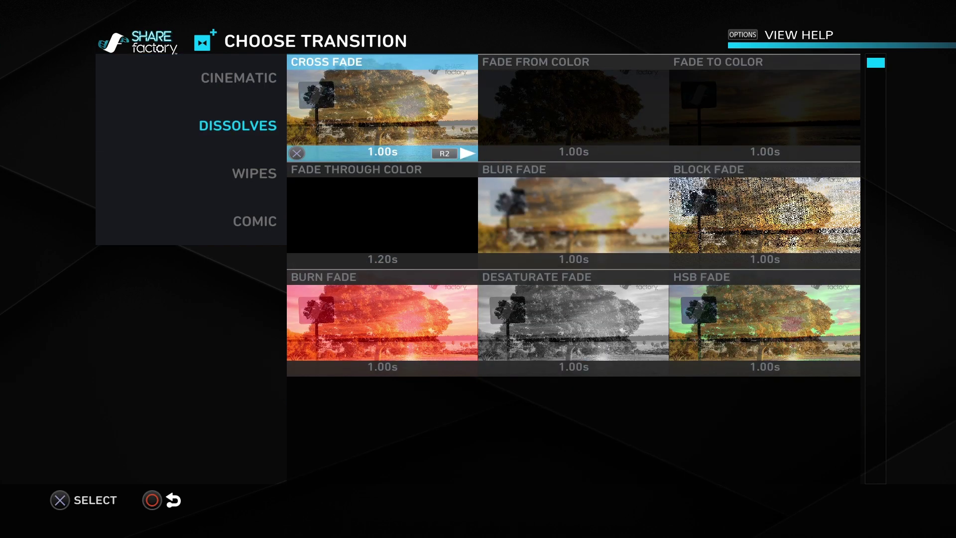
{"action": "key", "text": "Return"}
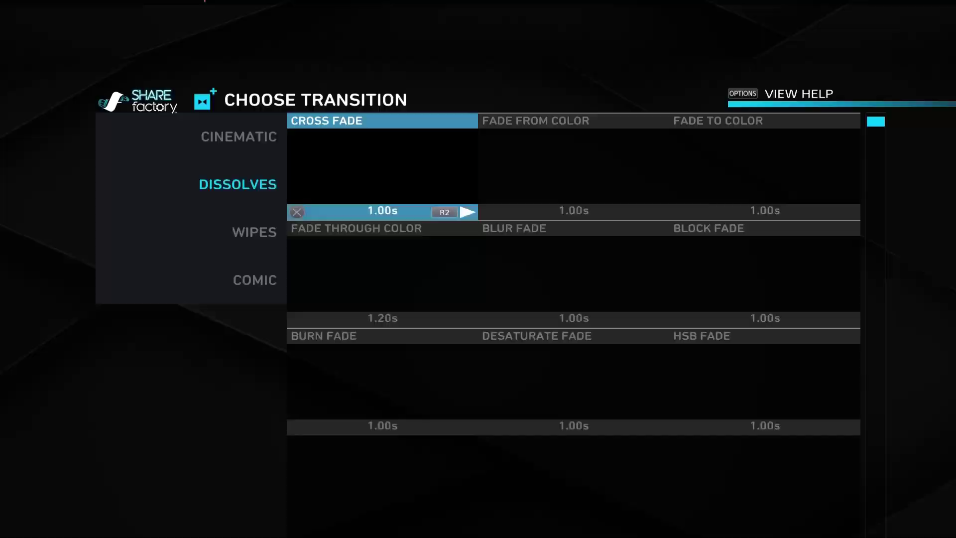
Place the playhead at 2m 41s in the Overwatch clip and add a 1.00s Cross Fade to the outro clip, accepting the shorter project length.
{"action": "key", "text": "Right"}
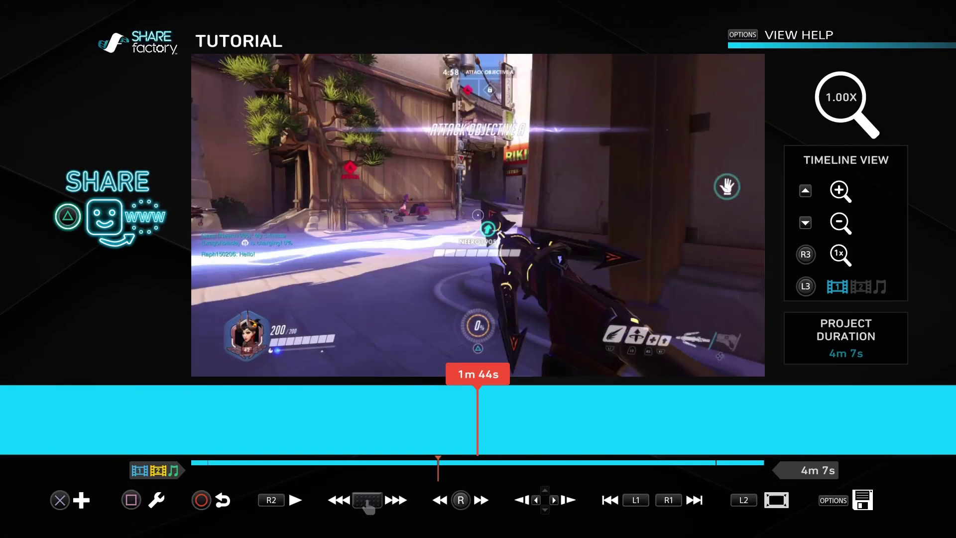
{"action": "key", "text": "Return"}
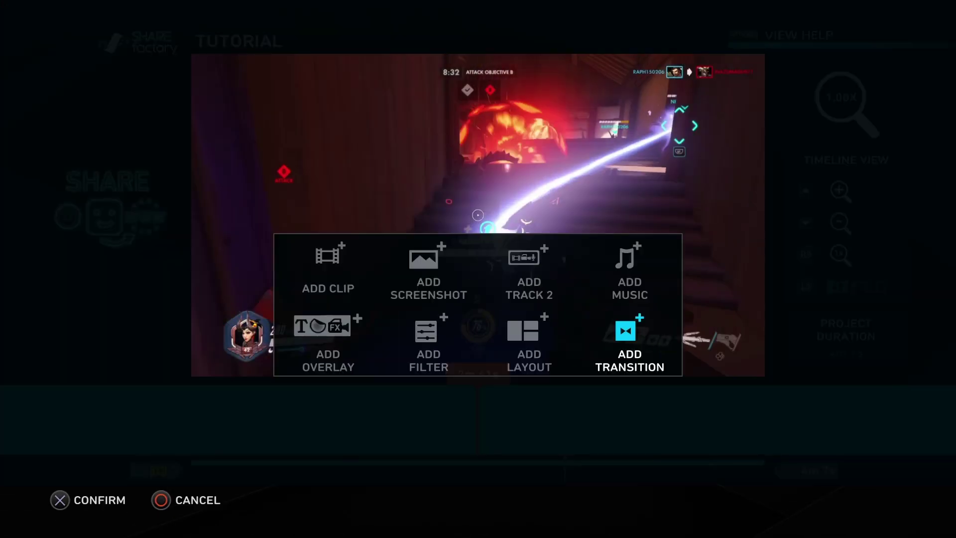
{"action": "key", "text": "Return"}
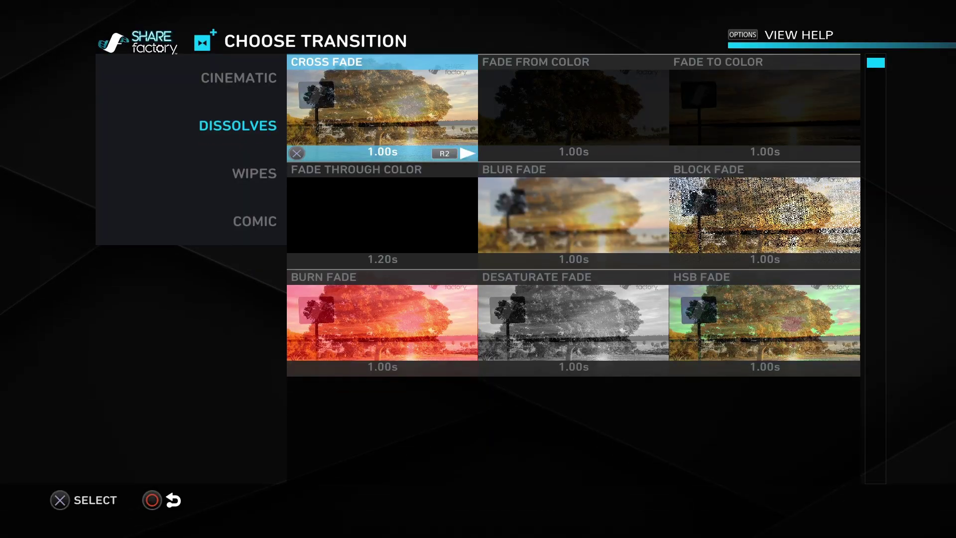
{"action": "key", "text": "Return"}
{"action": "key", "text": "Return"}
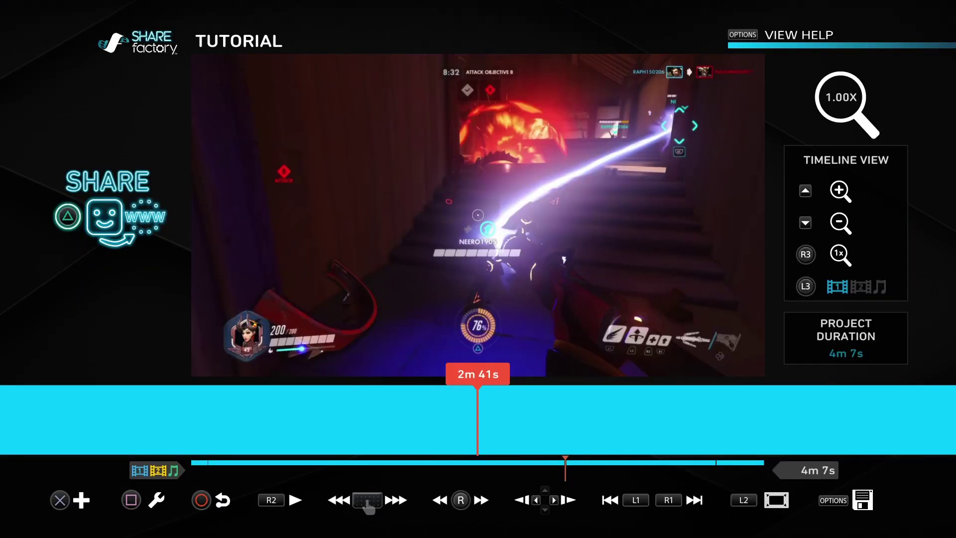
{"action": "key", "text": "Return"}
{"action": "key", "text": "Return"}
{"action": "key", "text": "Return"}
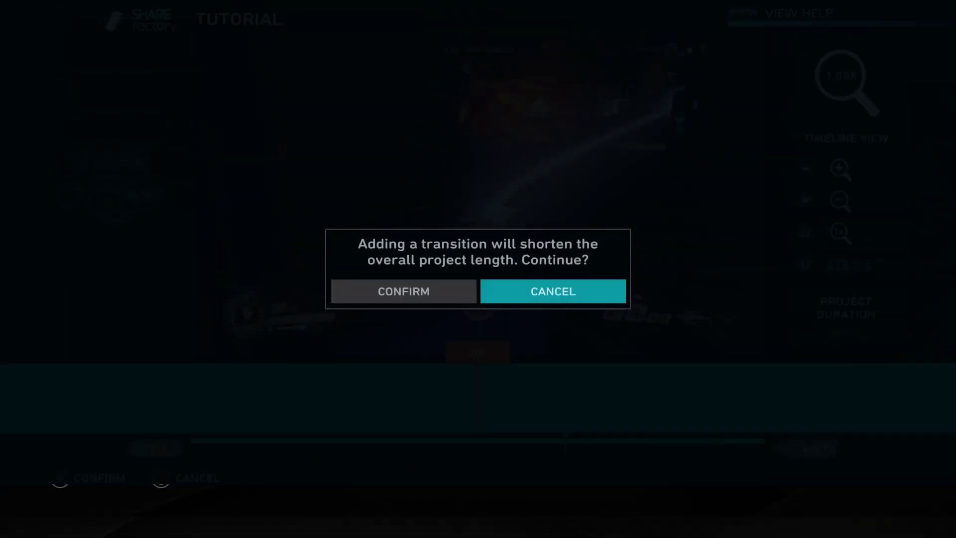
{"action": "key", "text": "Left"}
{"action": "key", "text": "Return"}
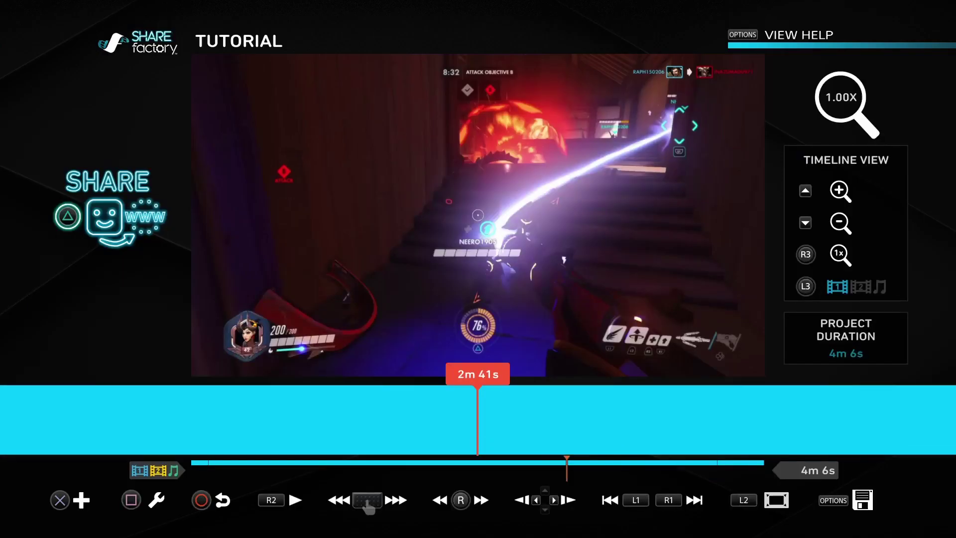
Go to the end of the project and play back the beginning of the outro clip.
{"action": "key", "text": "Right"}
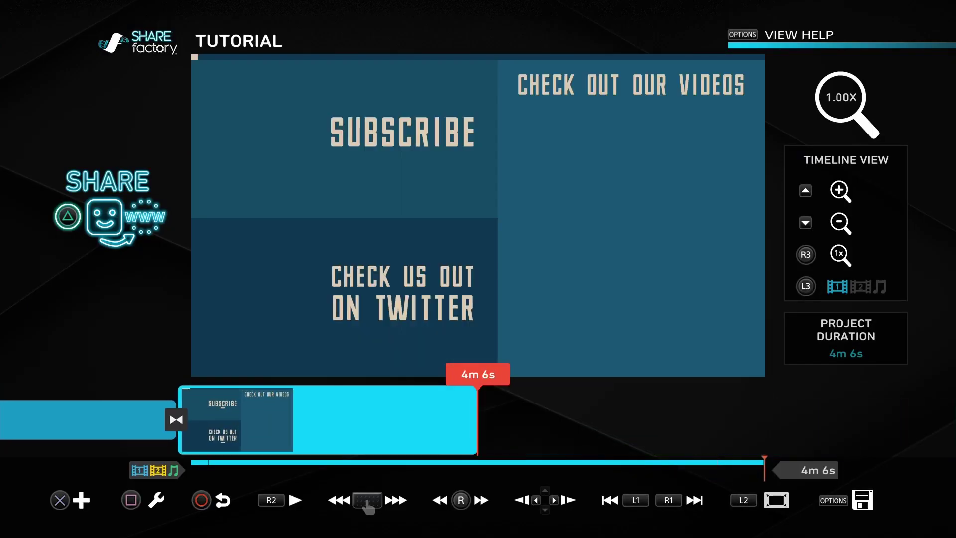
{"action": "key", "text": "Left"}
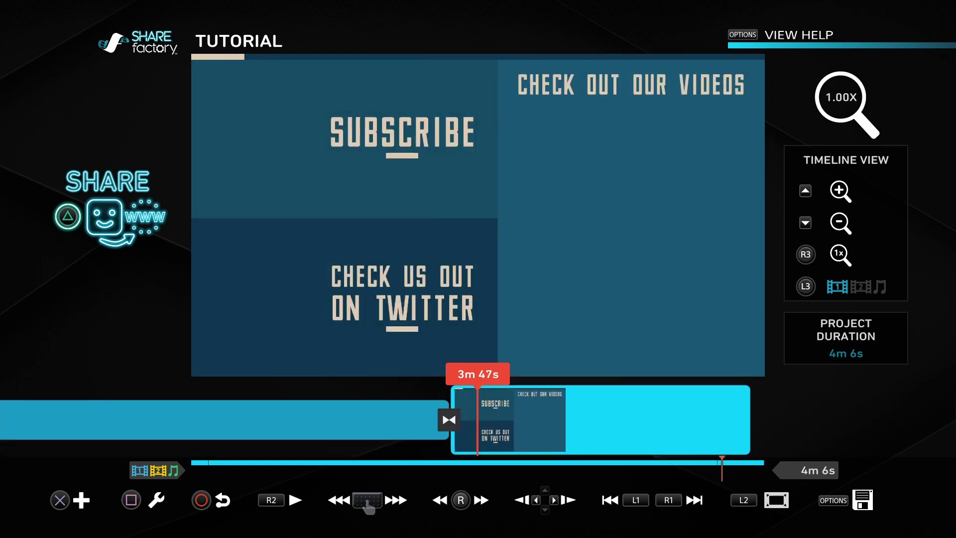
{"action": "key", "text": "space"}
{"action": "key", "text": "space"}
{"action": "key", "text": "space"}
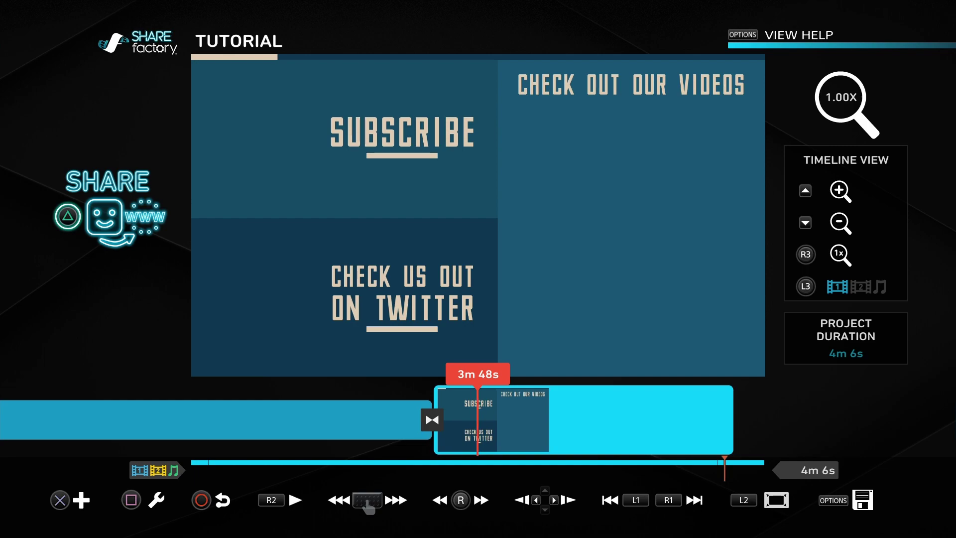
Play the project from 0m 0s through the transition between the intro and Overwatch clips.
{"action": "key", "text": "Left"}
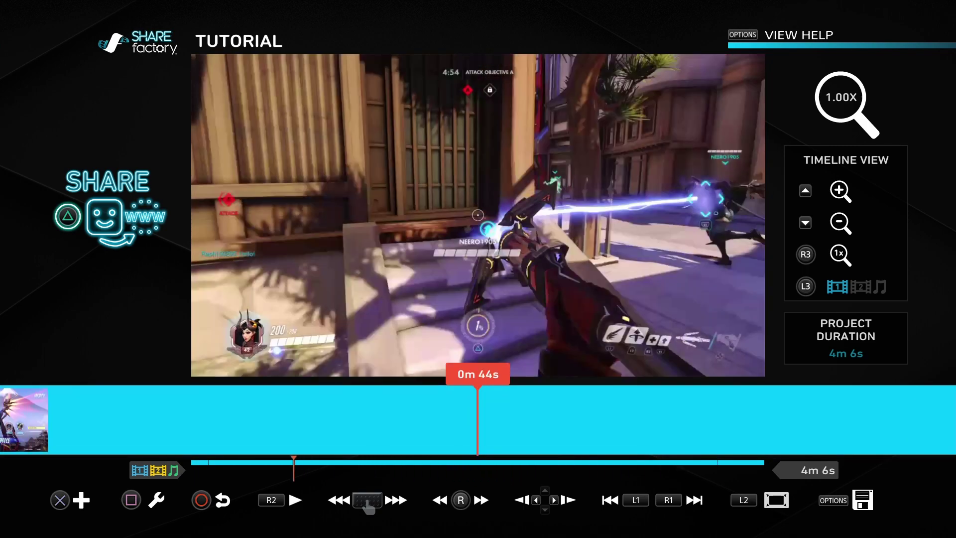
{"action": "key", "text": "space"}
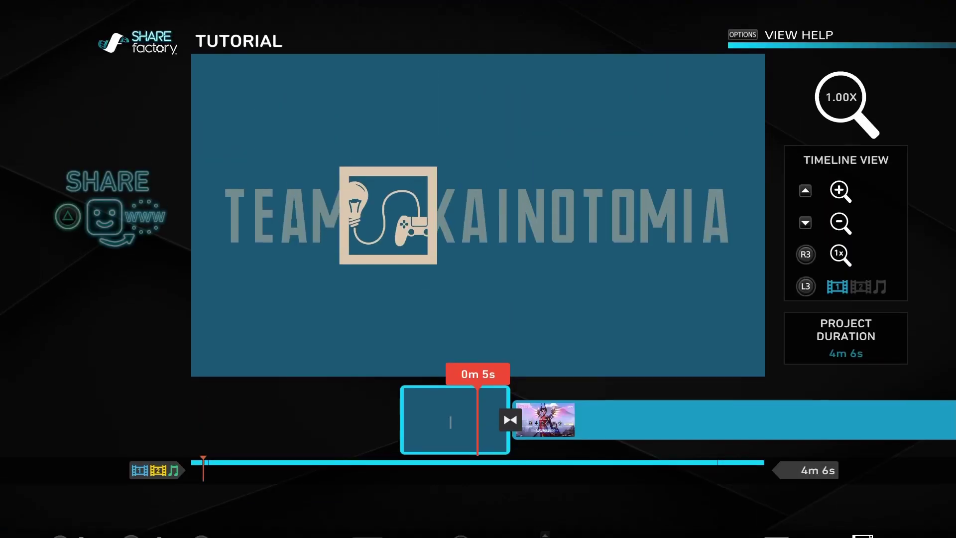
{"action": "key", "text": "space"}
{"action": "key", "text": "Home"}
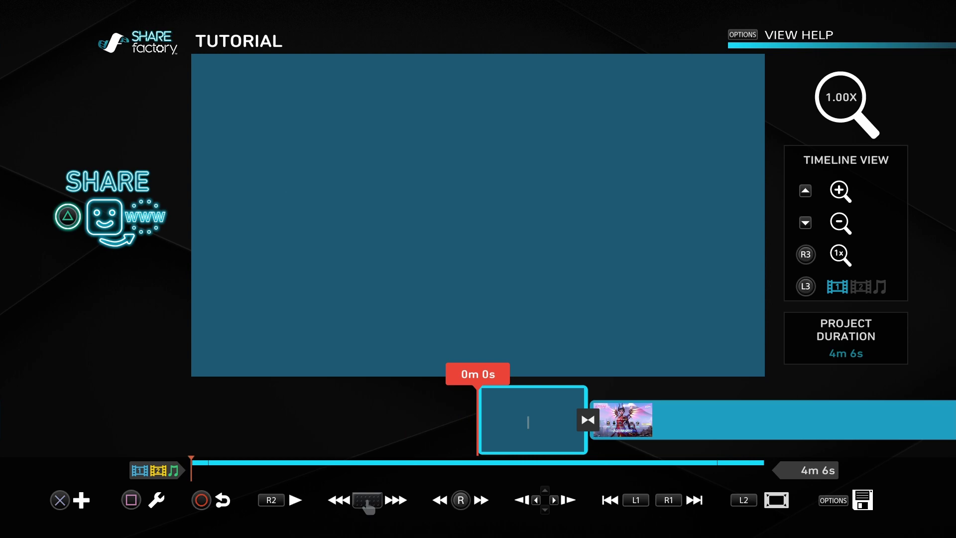
{"action": "key", "text": "space"}
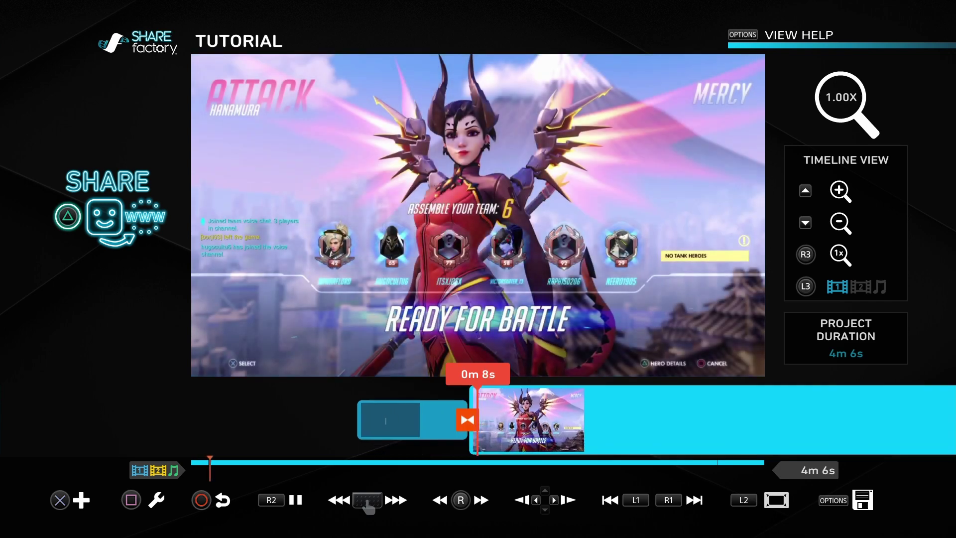
{"action": "key", "text": "space"}
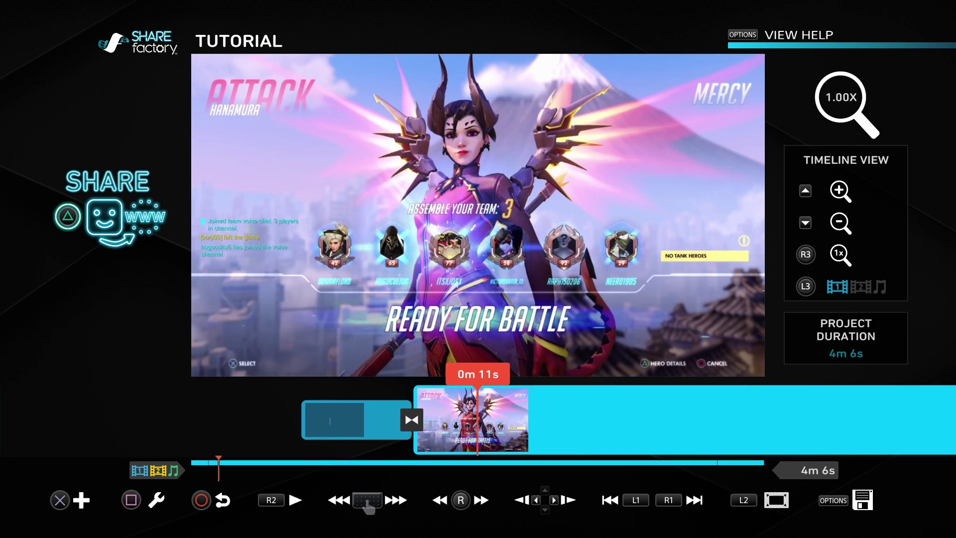
Play back the transition between the Overwatch and outro clips up to 3m 47s.
{"action": "scroll", "coordinate": [478, 419], "scroll_direction": "right", "scroll_amount": 10}
{"action": "scroll", "coordinate": [478, 419], "scroll_direction": "left", "scroll_amount": 2}
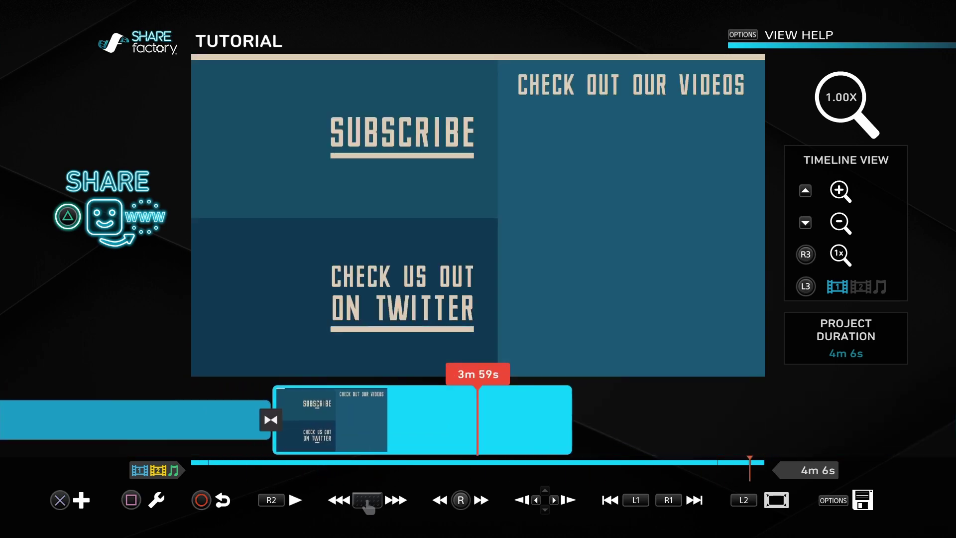
{"action": "scroll", "coordinate": [478, 419], "scroll_direction": "left", "scroll_amount": 3}
{"action": "key", "text": "space"}
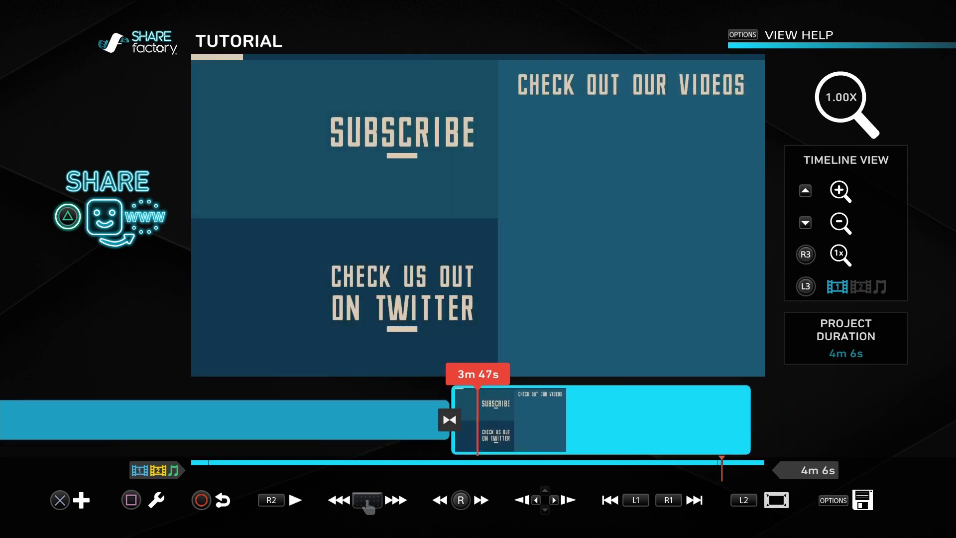
Save the project and dismiss the save notice.
{"action": "key", "text": "Escape"}
{"action": "key", "text": "Return"}
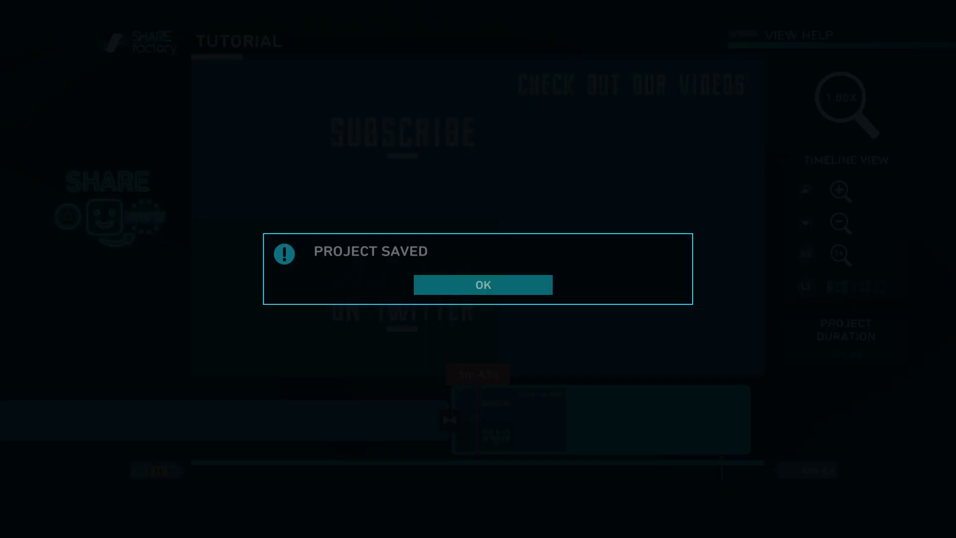
{"action": "key", "text": "Return"}
Start exporting the project to the gallery.
{"action": "key", "text": "Menu"}
{"action": "key", "text": "Right"}
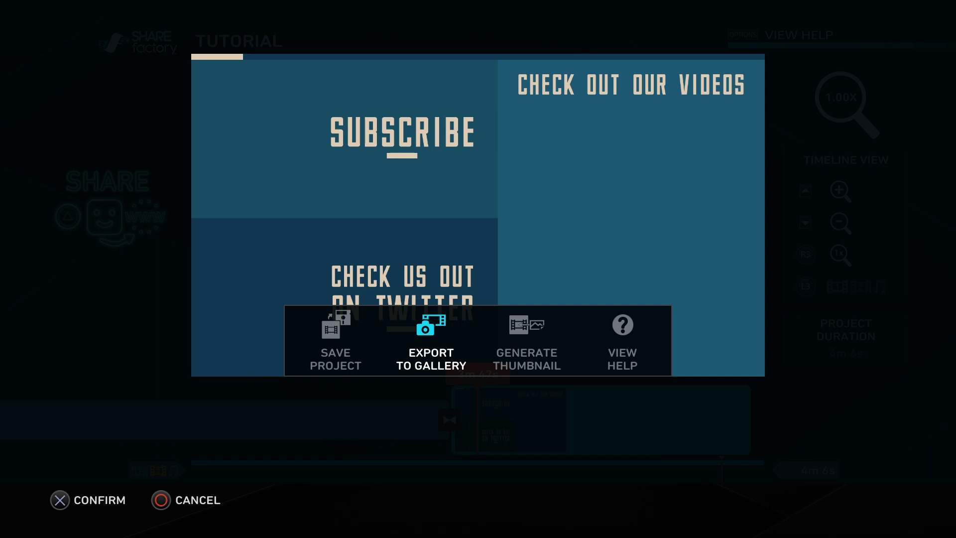